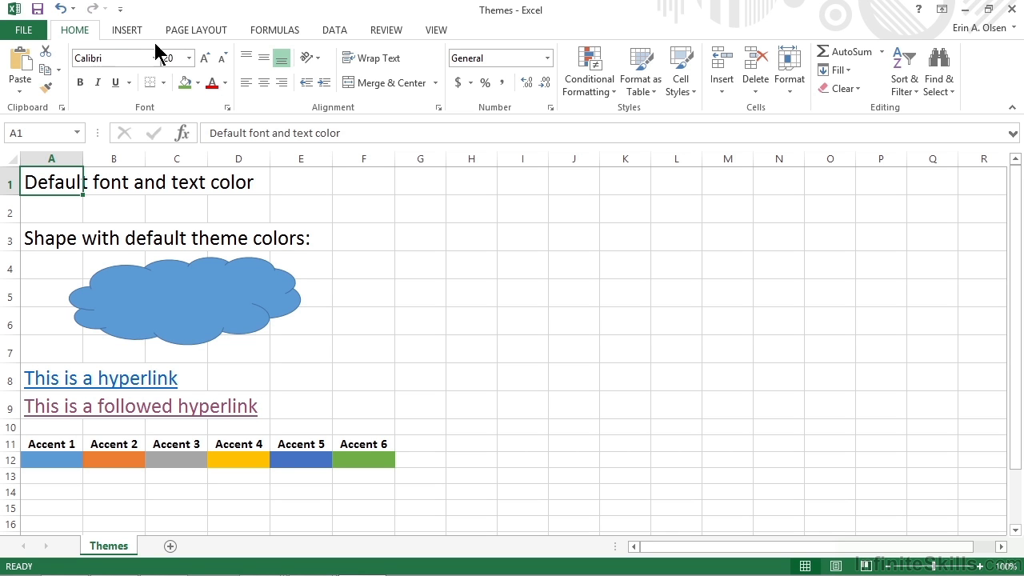
Step: Switch the ribbon to the Page Layout tab
left_click(177, 32)
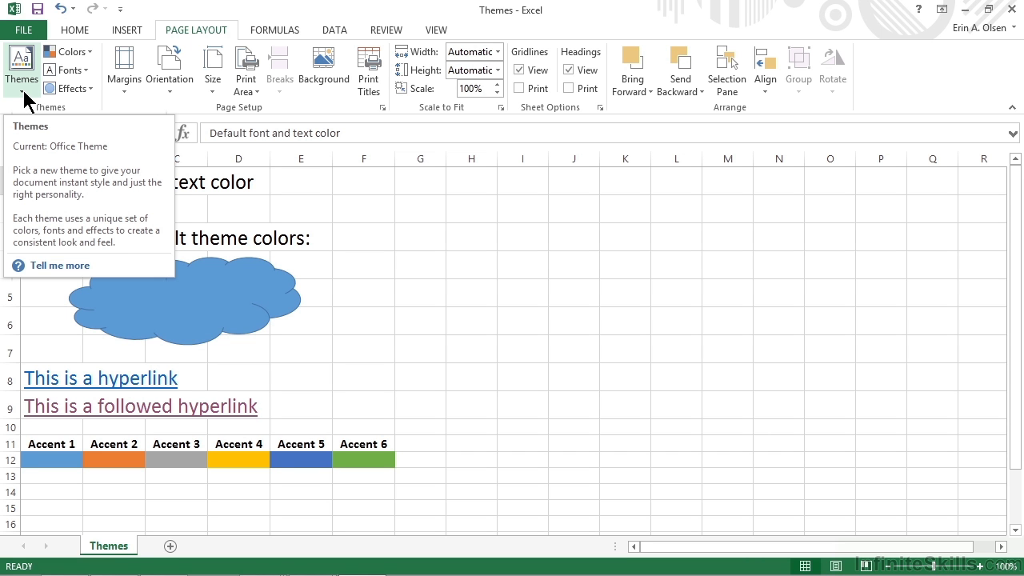
Step: Open the theme Fonts gallery in the Themes group
left_click(86, 73)
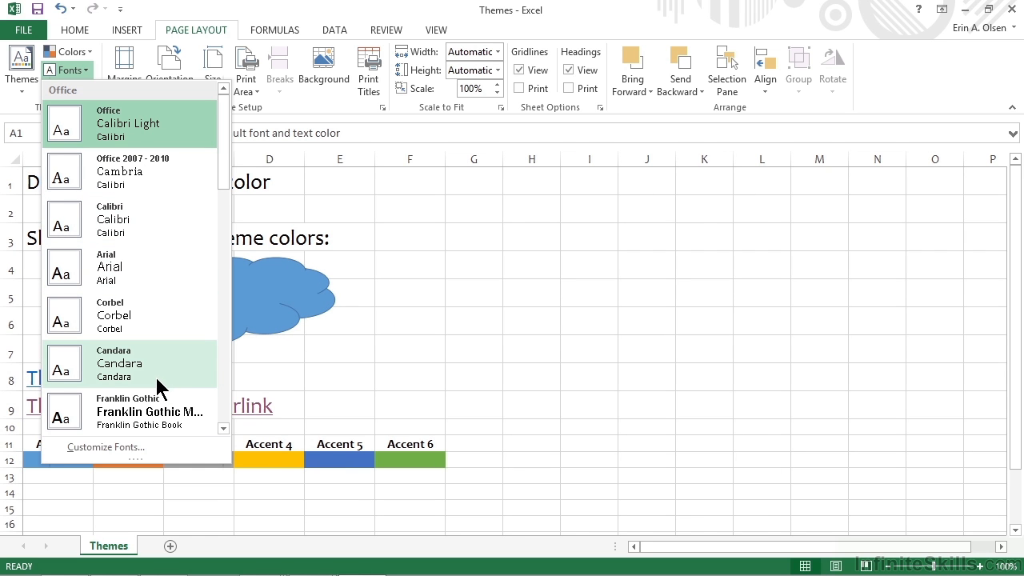
Step: Open the Create New Theme Fonts dialog and cancel it without changes
left_click(137, 453)
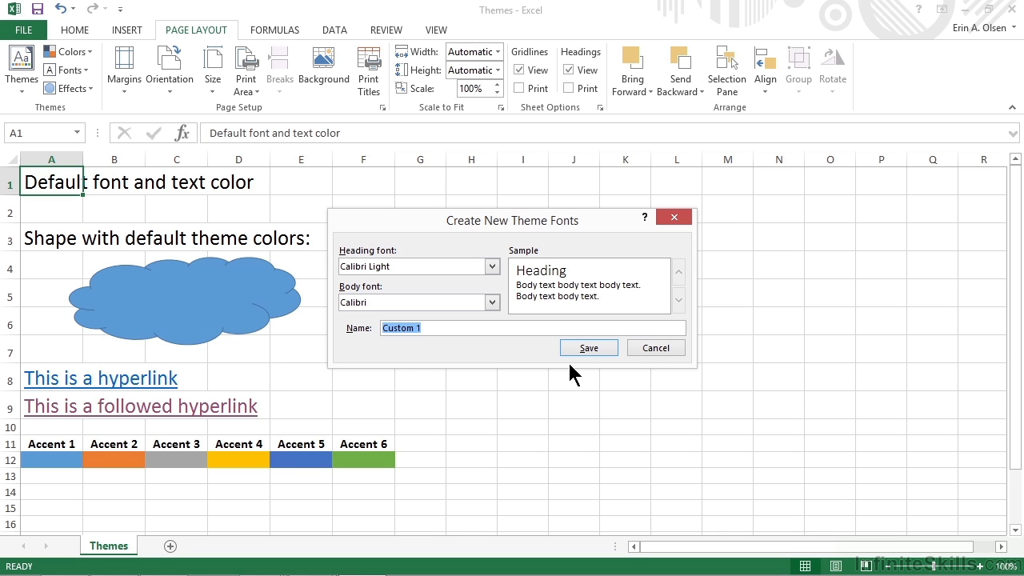
left_click(645, 350)
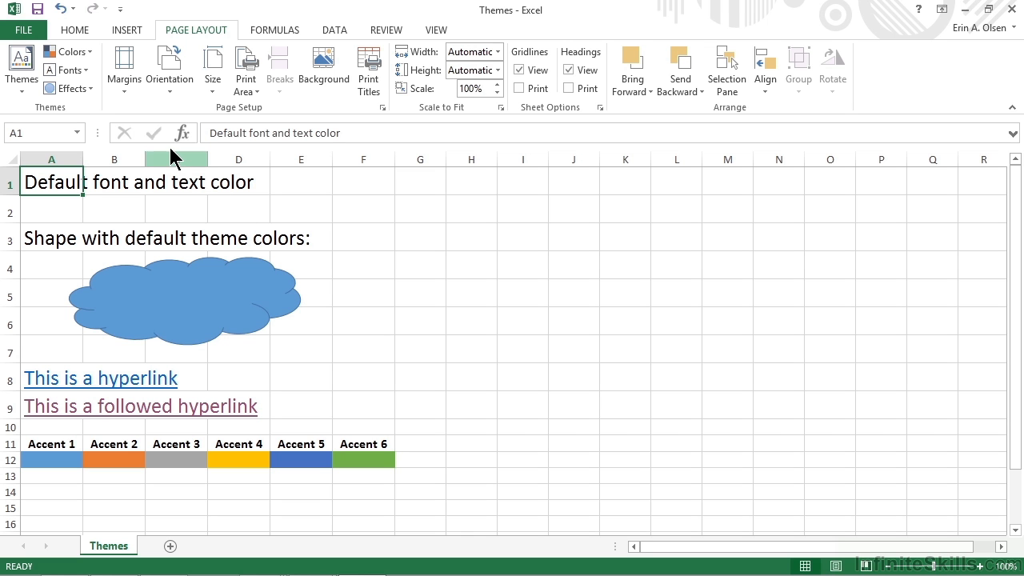
Step: Preview the Red Orange theme colours, then apply the Blue colour set
left_click(90, 56)
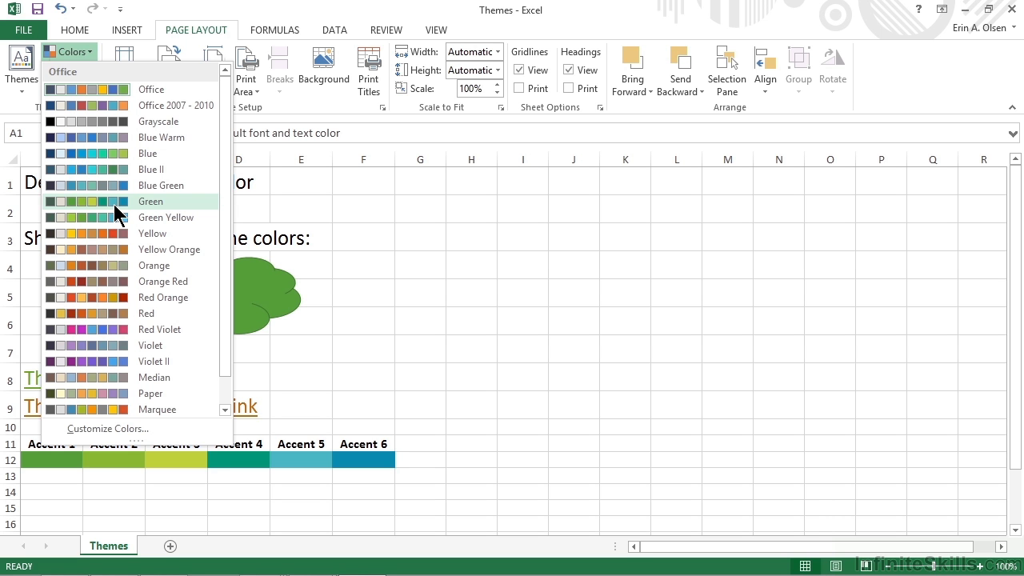
left_click(141, 295)
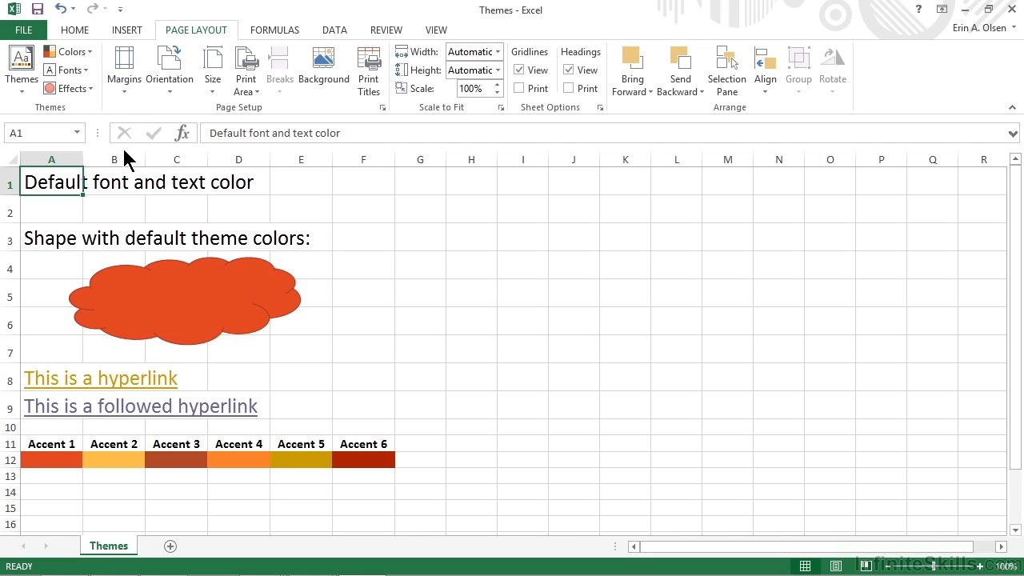
left_click(88, 53)
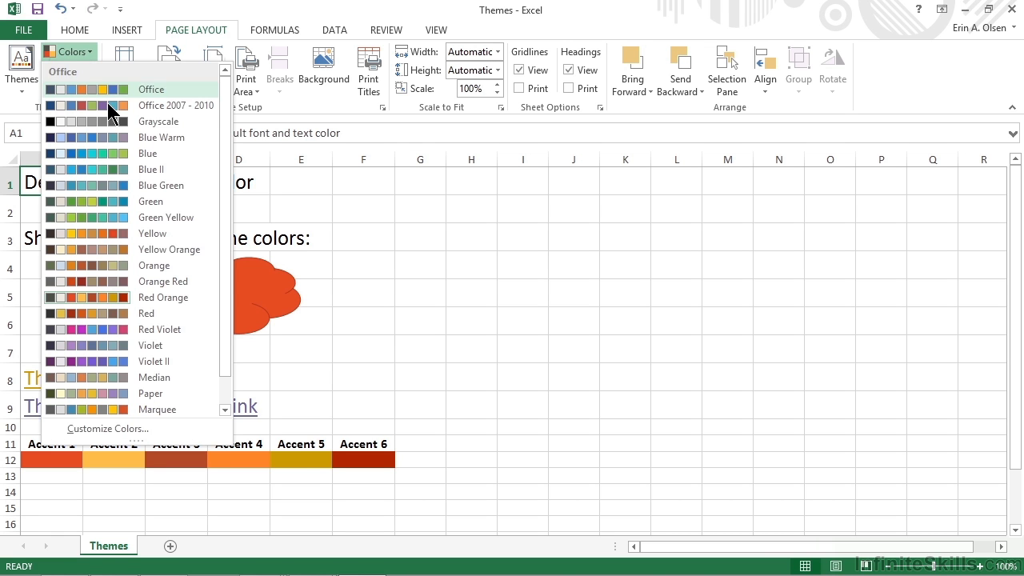
left_click(118, 153)
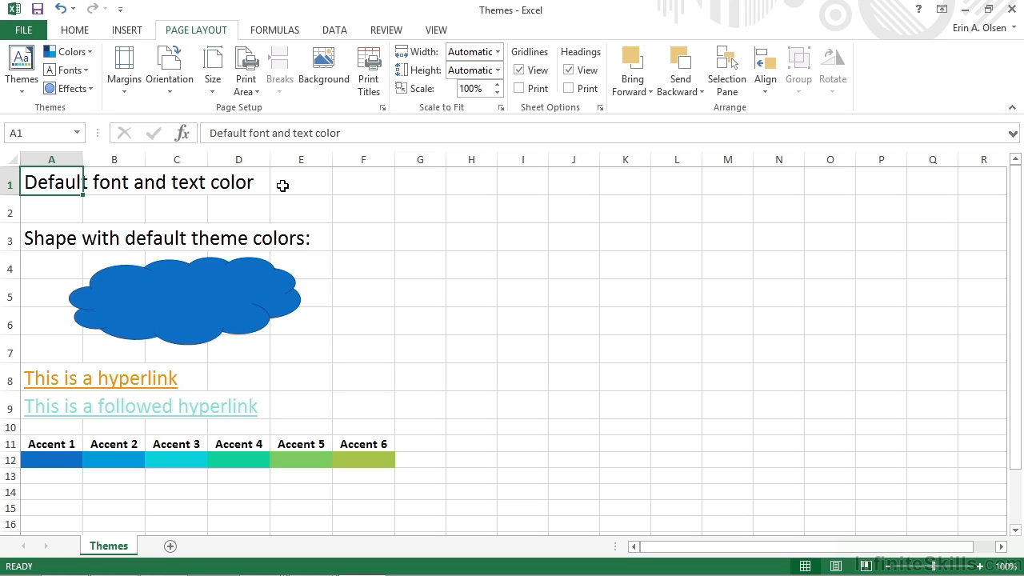
left_click(88, 53)
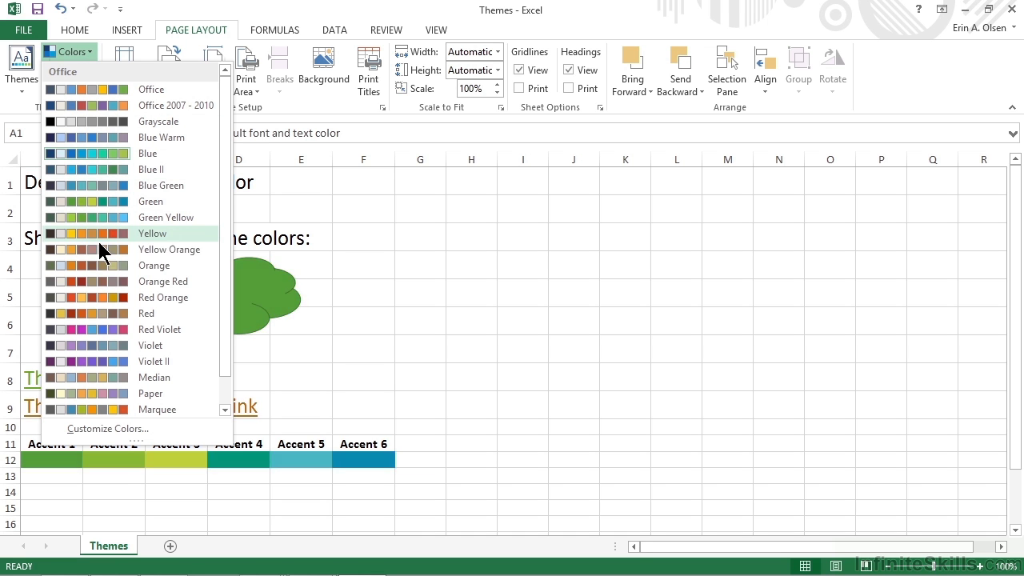
Step: Create a custom theme colour set and rename it from Custom 1 to 'Dashboard'
left_click(131, 429)
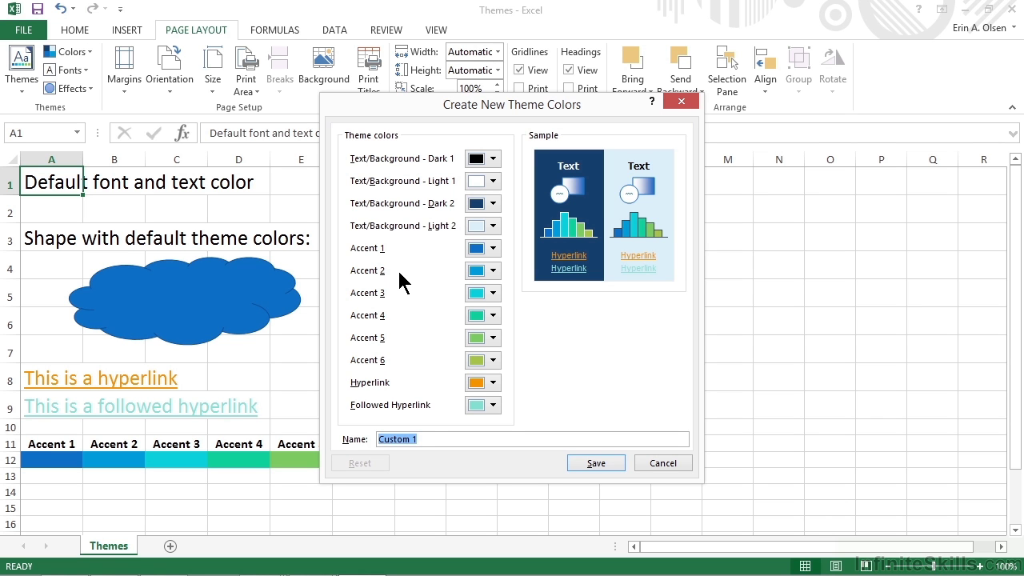
left_click(433, 439)
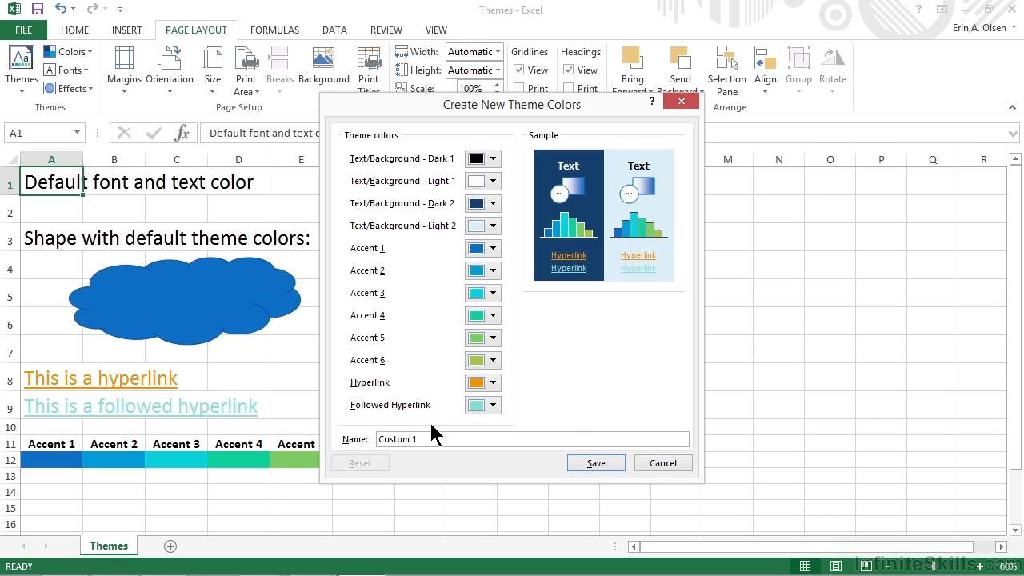
key("BackSpace")
key("BackSpace")
key("BackSpace")
key("BackSpace")
key("BackSpace")
key("BackSpace")
key("BackSpace")
key("BackSpace")
type("Dashboard")
Step: Set Accent 1 to orange and Hyperlink to Blue Accent 1 Lighter 40%, then save
left_click(493, 250)
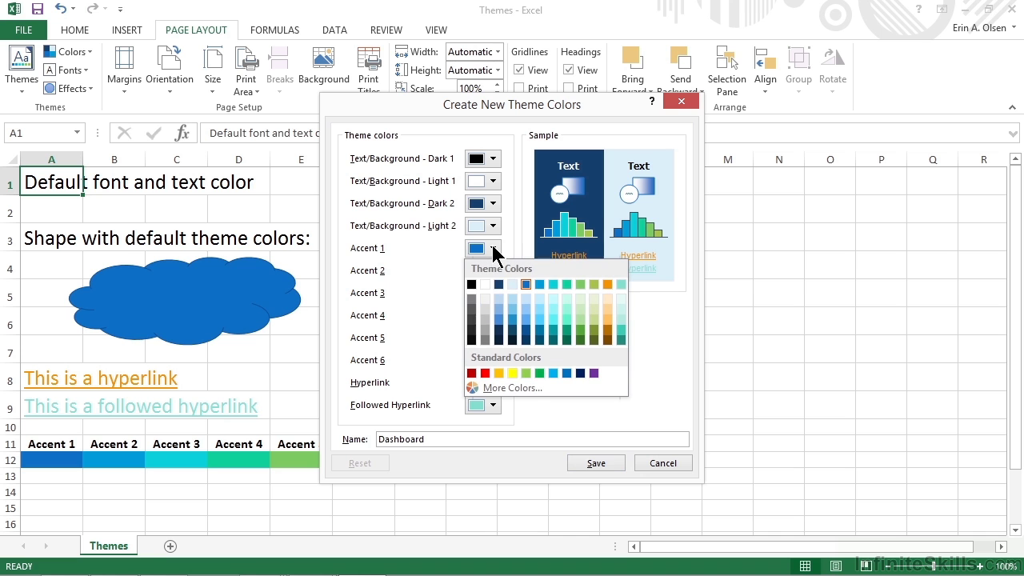
left_click(607, 285)
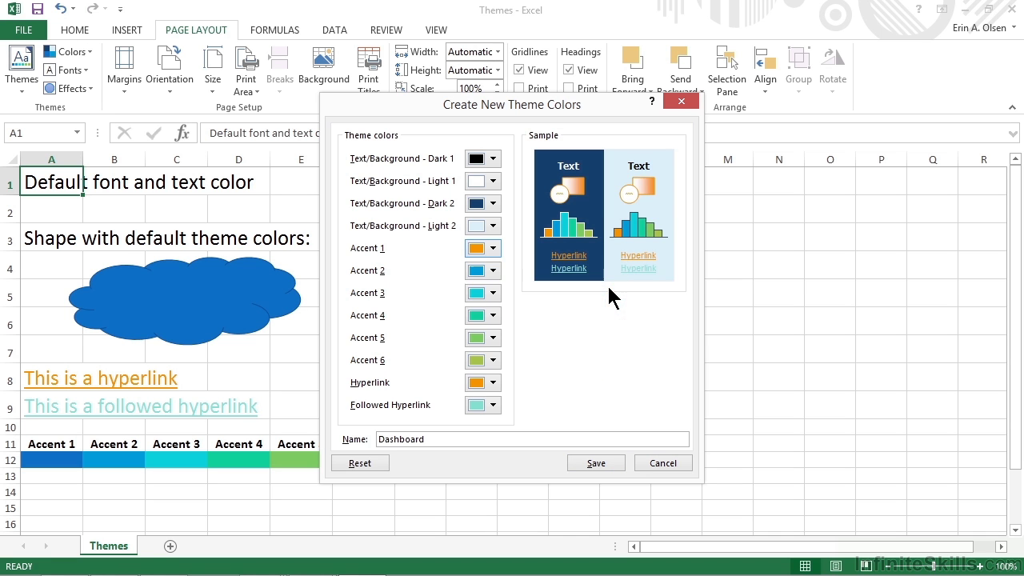
left_click(494, 384)
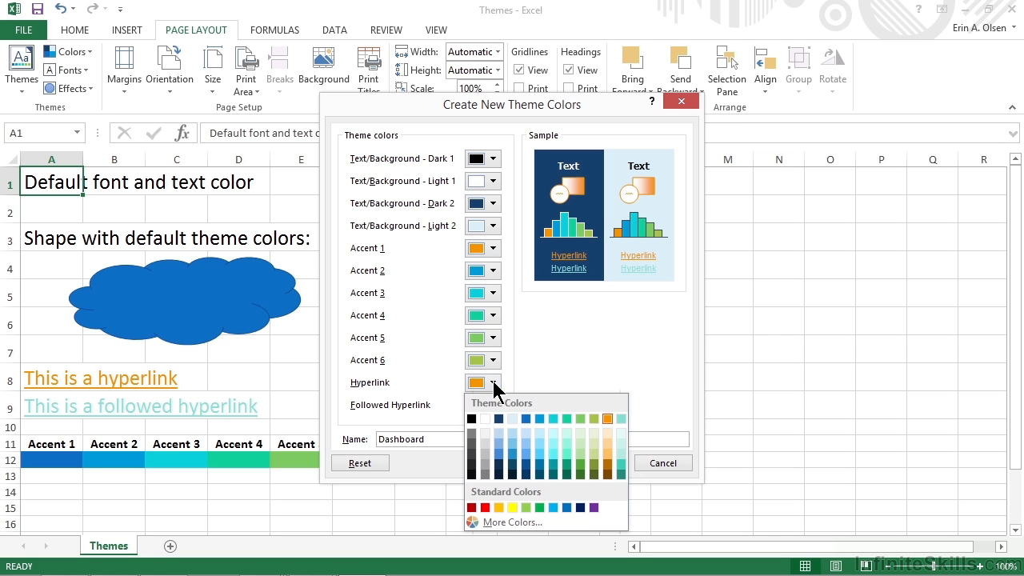
left_click(528, 417)
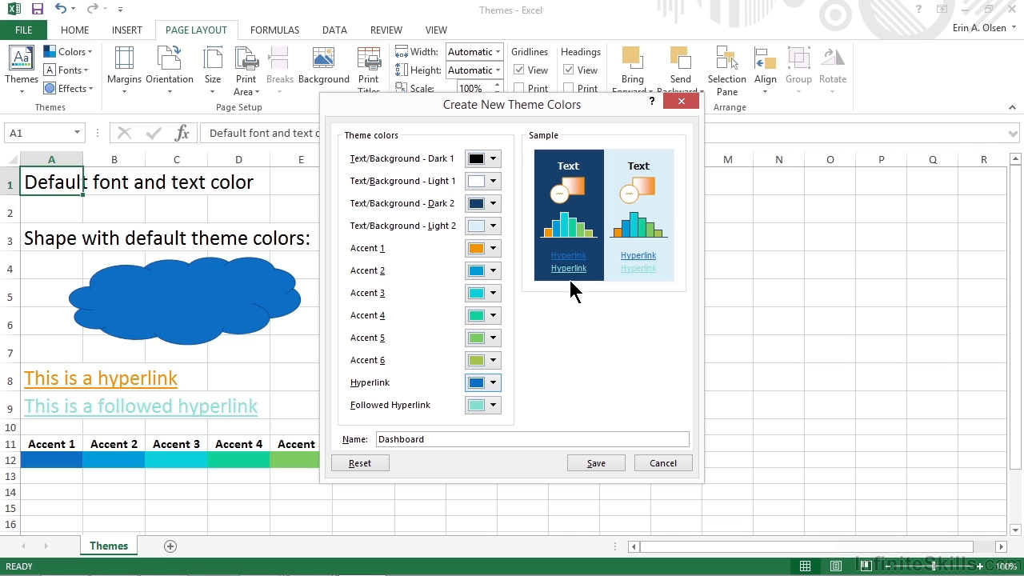
left_click(493, 384)
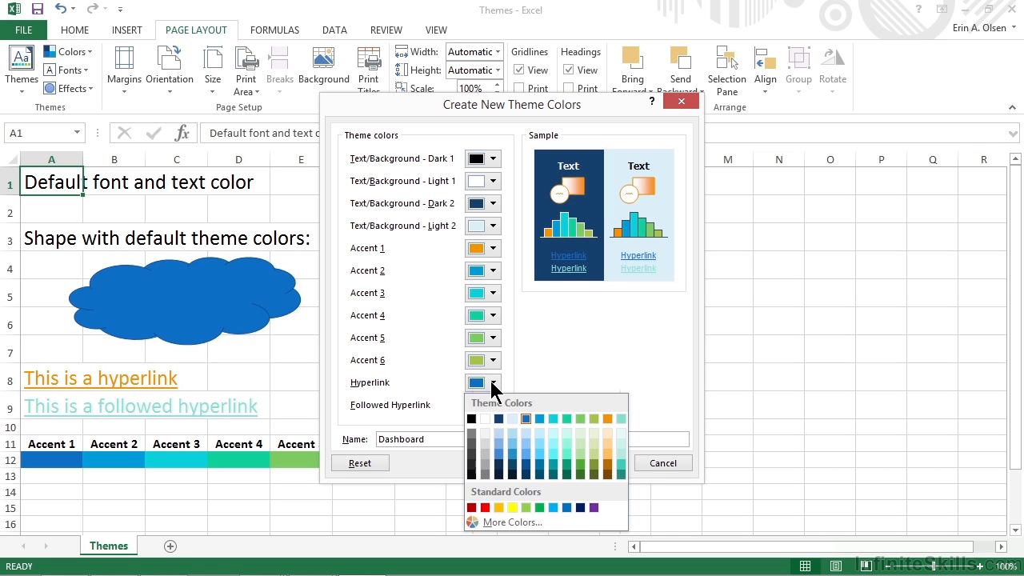
left_click(526, 454)
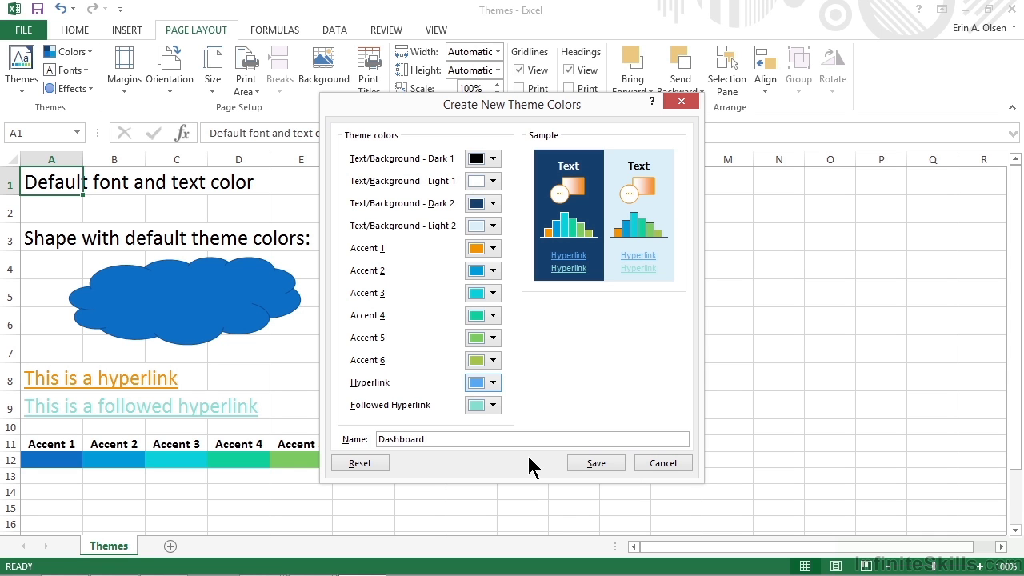
left_click(599, 463)
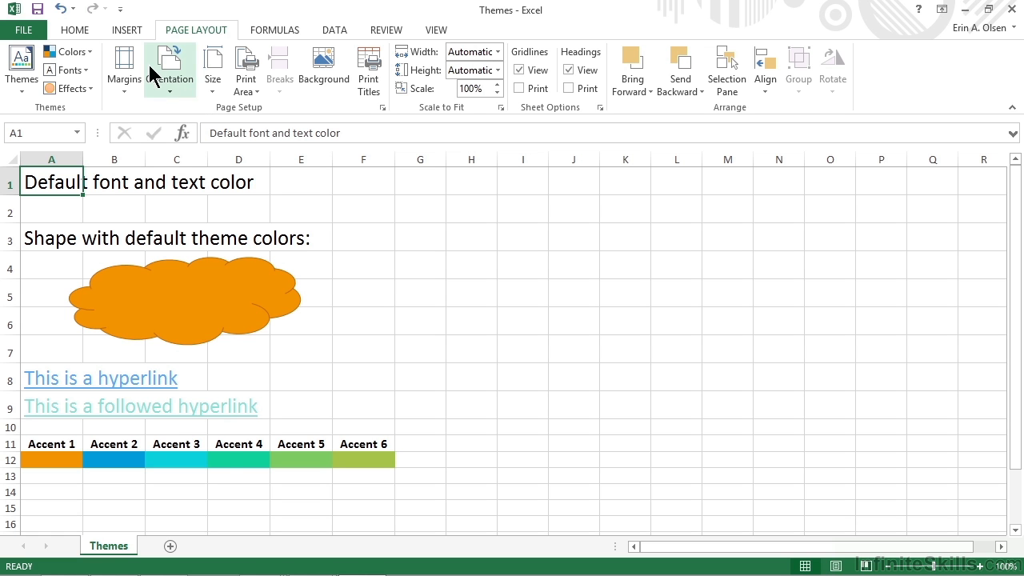
left_click(85, 52)
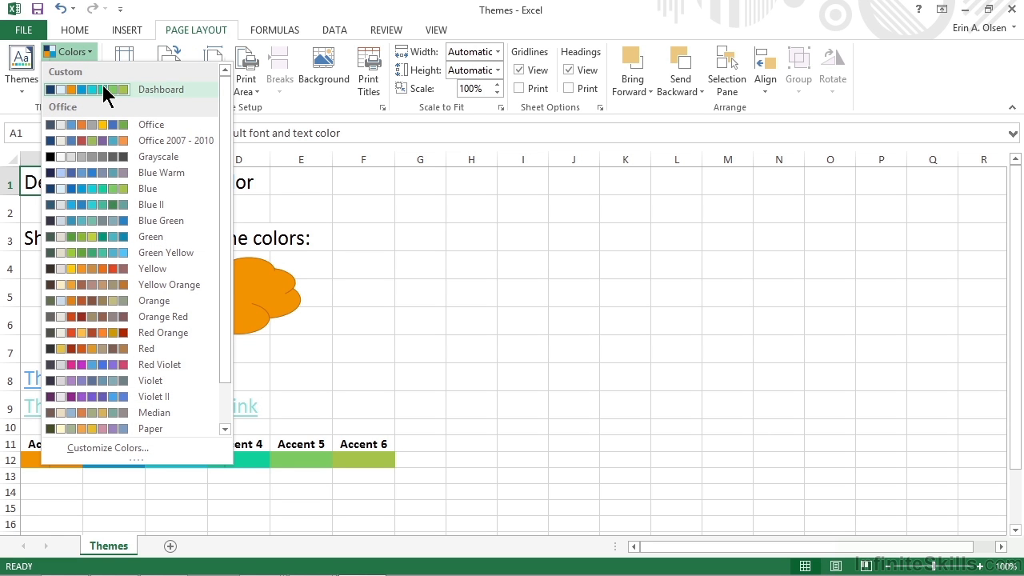
left_click(130, 22)
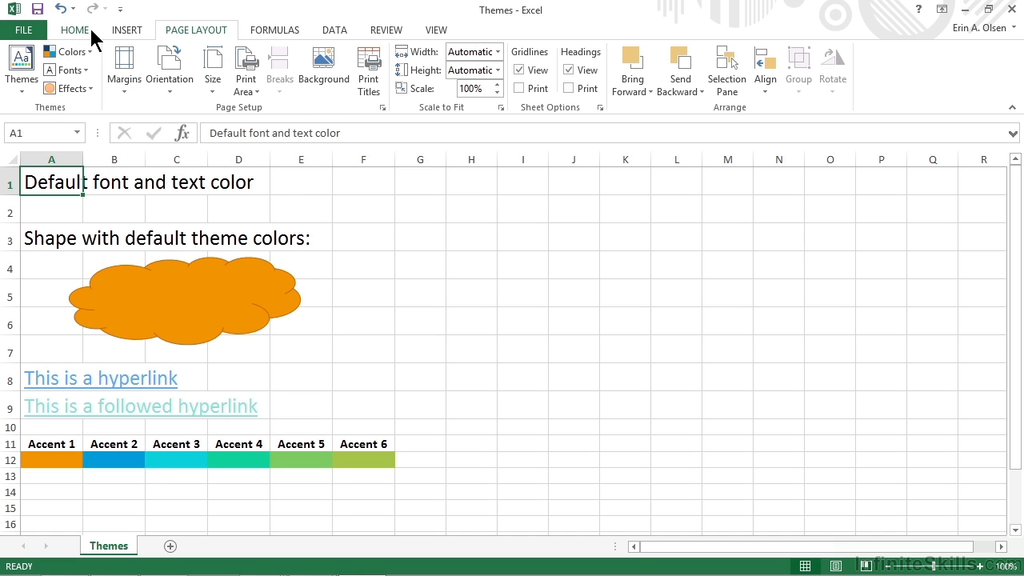
left_click(85, 31)
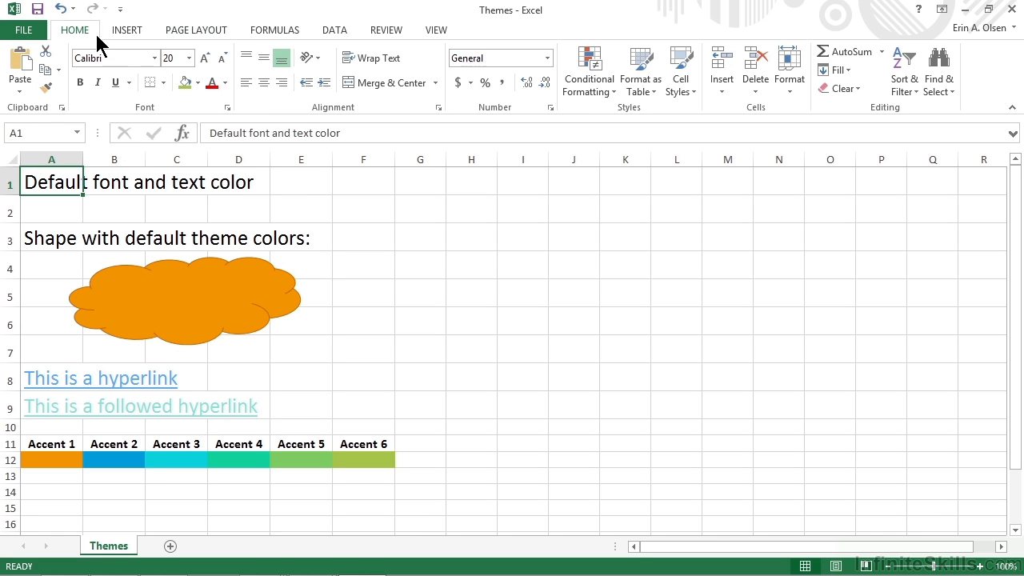
left_click(197, 83)
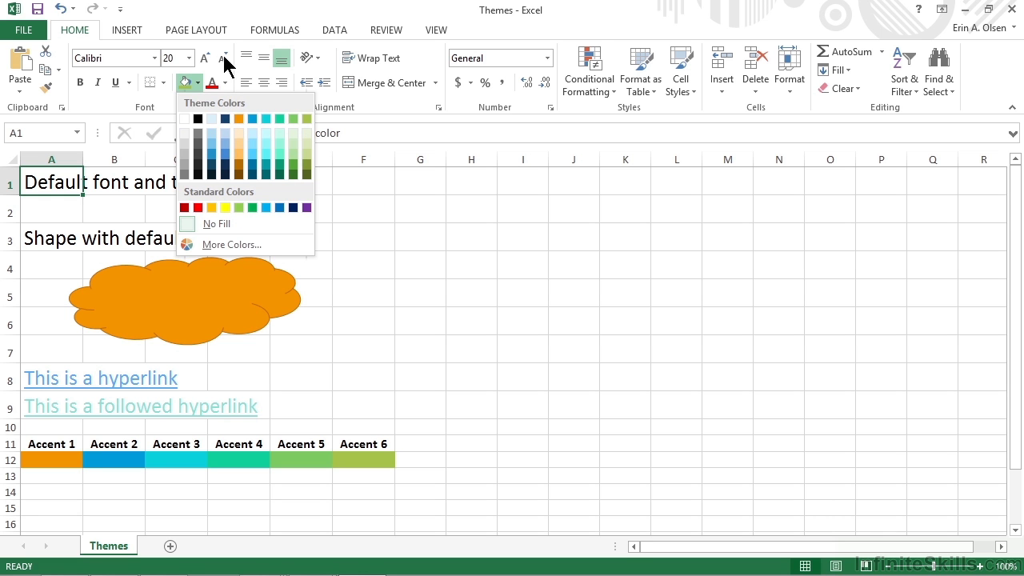
left_click(233, 24)
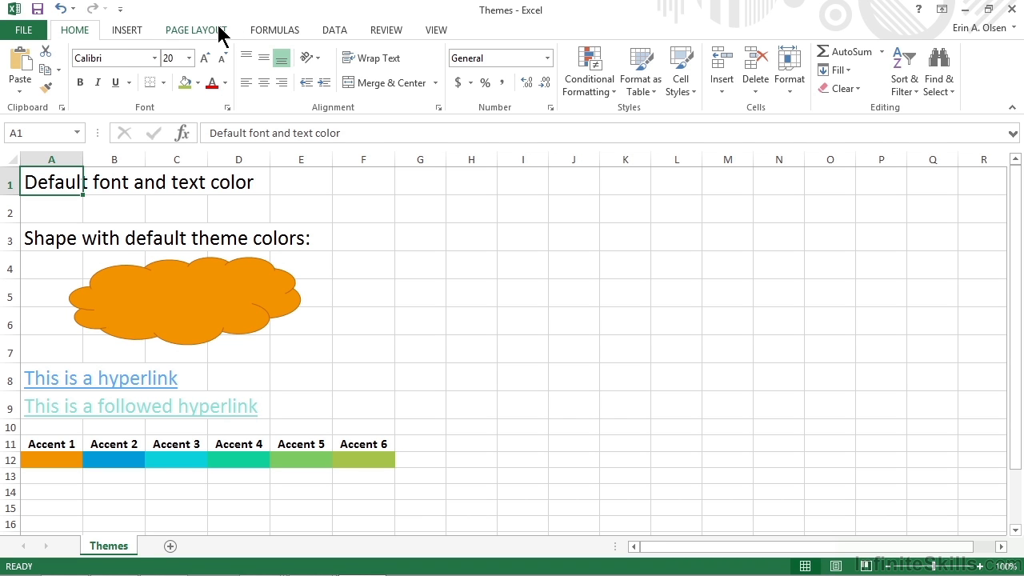
left_click(196, 30)
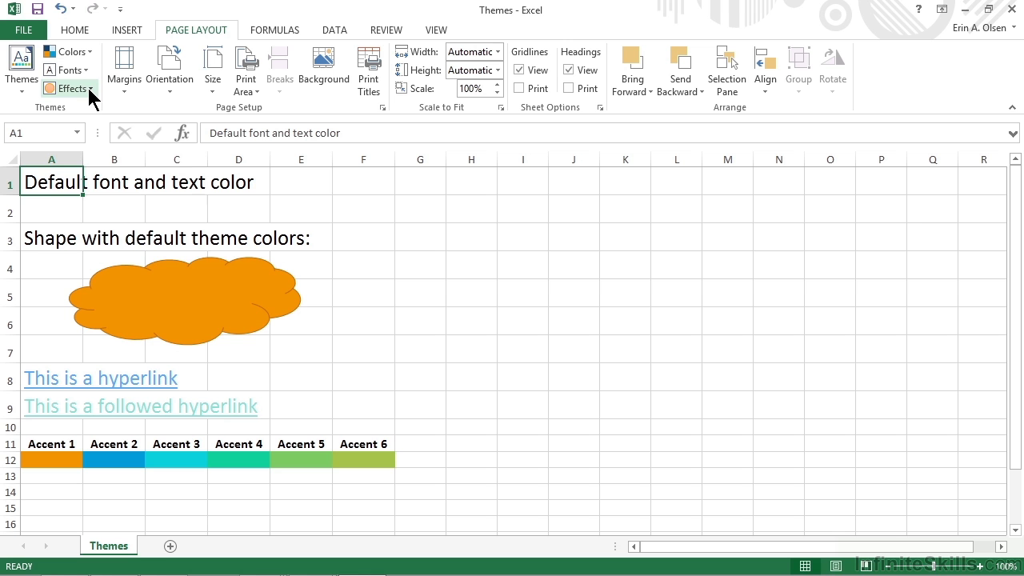
Step: Save the current theme as an Office theme file named 'Dashboard'
left_click(21, 93)
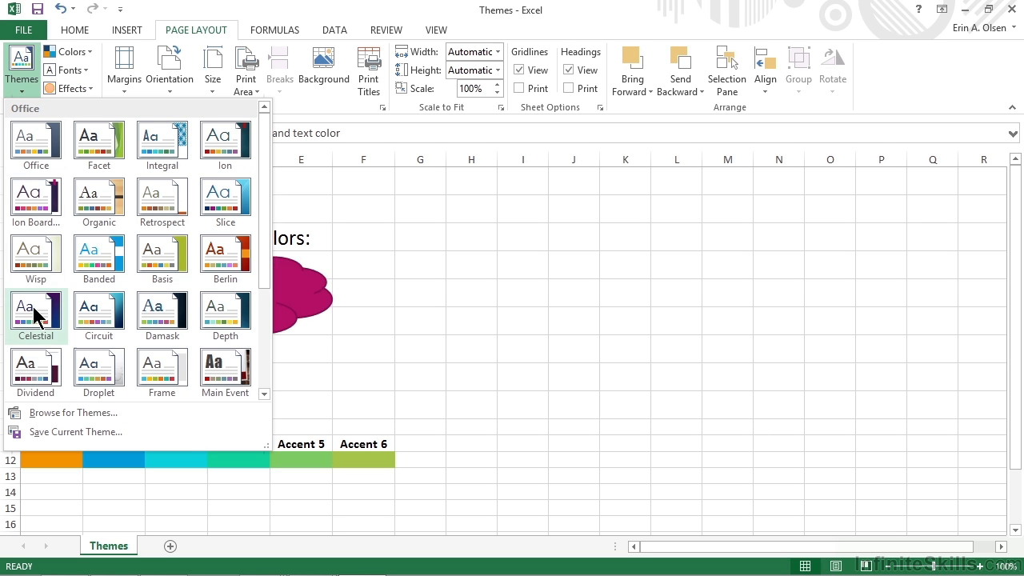
left_click(54, 433)
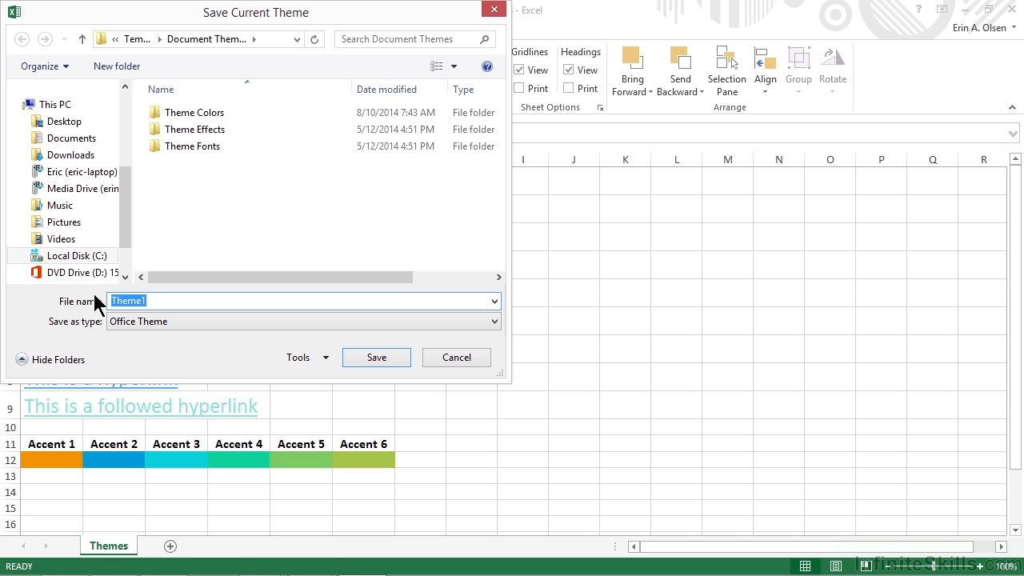
type("Dashboard")
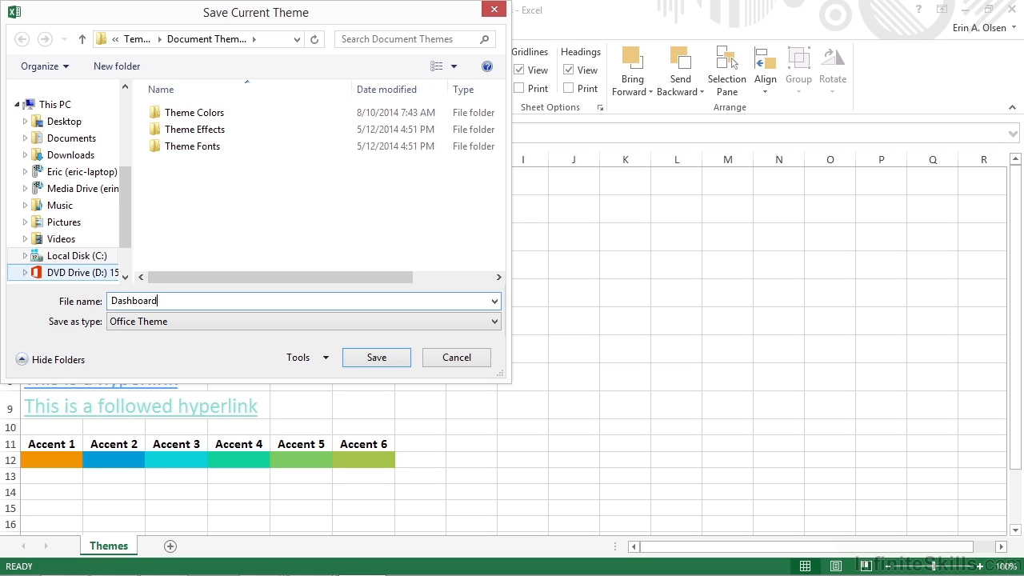
left_click(376, 358)
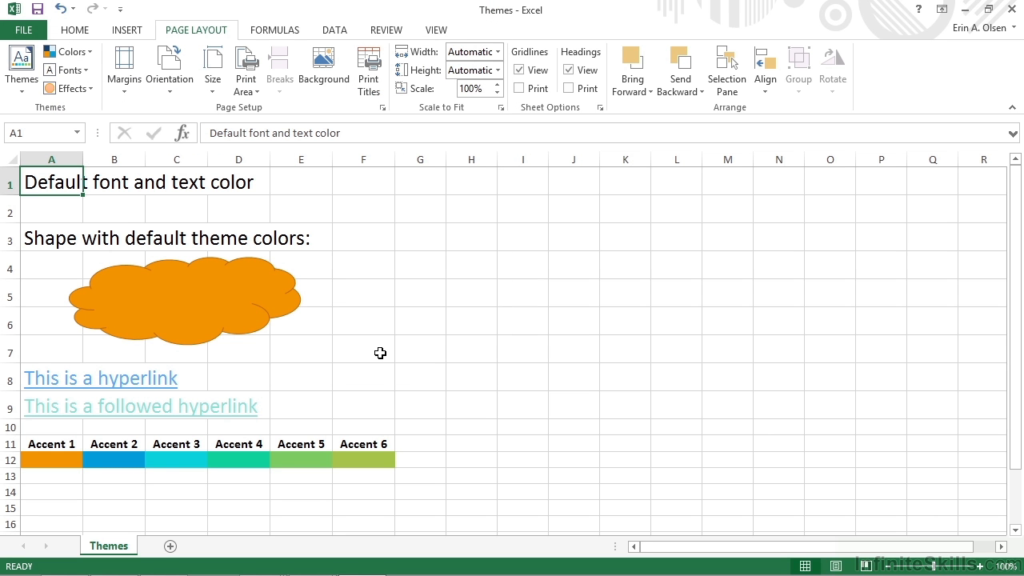